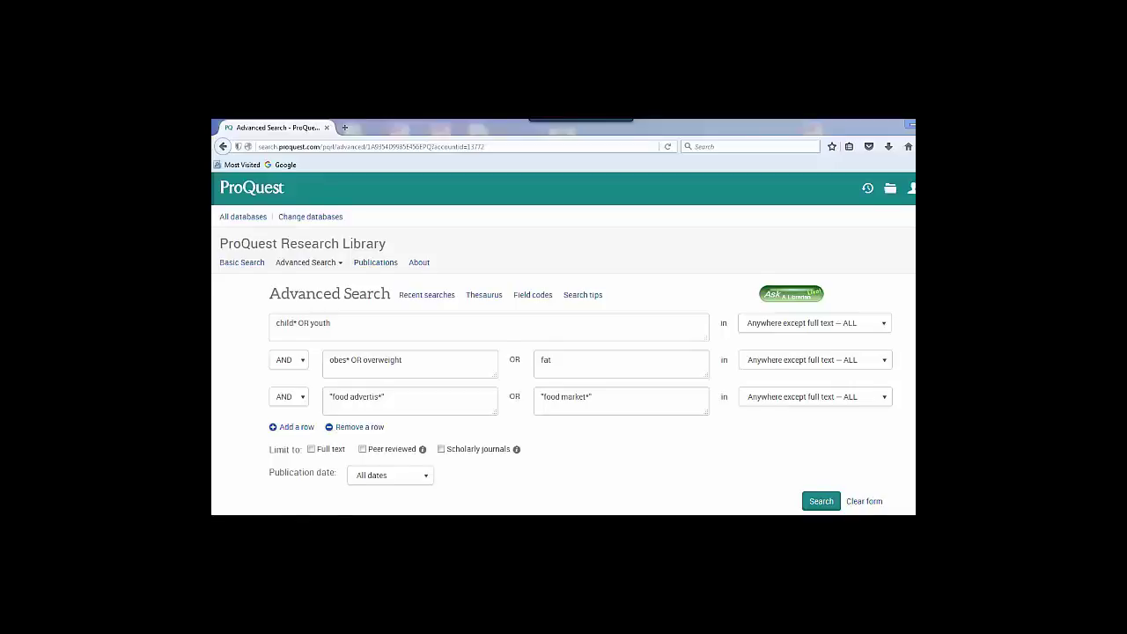
scroll(619, 226, down, 1)
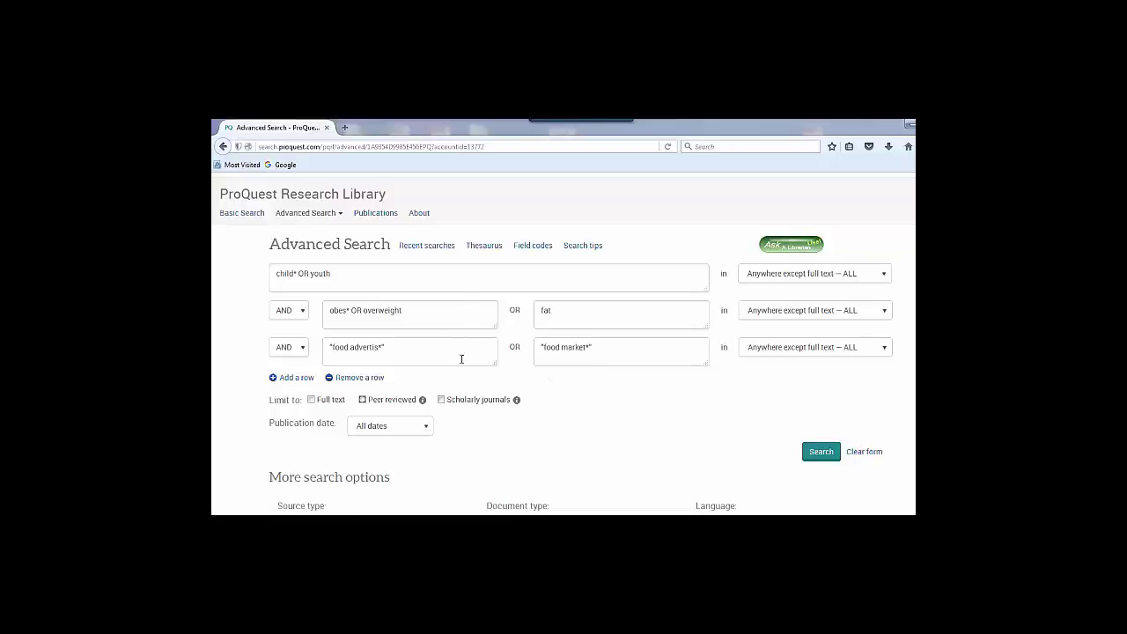
click(272, 379)
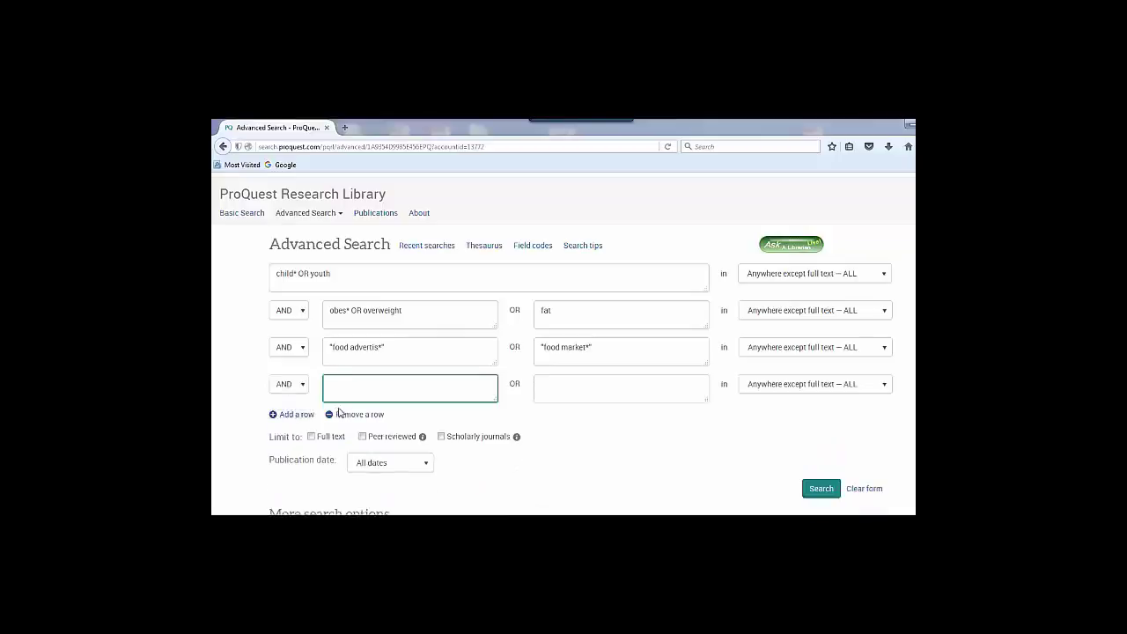
click(343, 415)
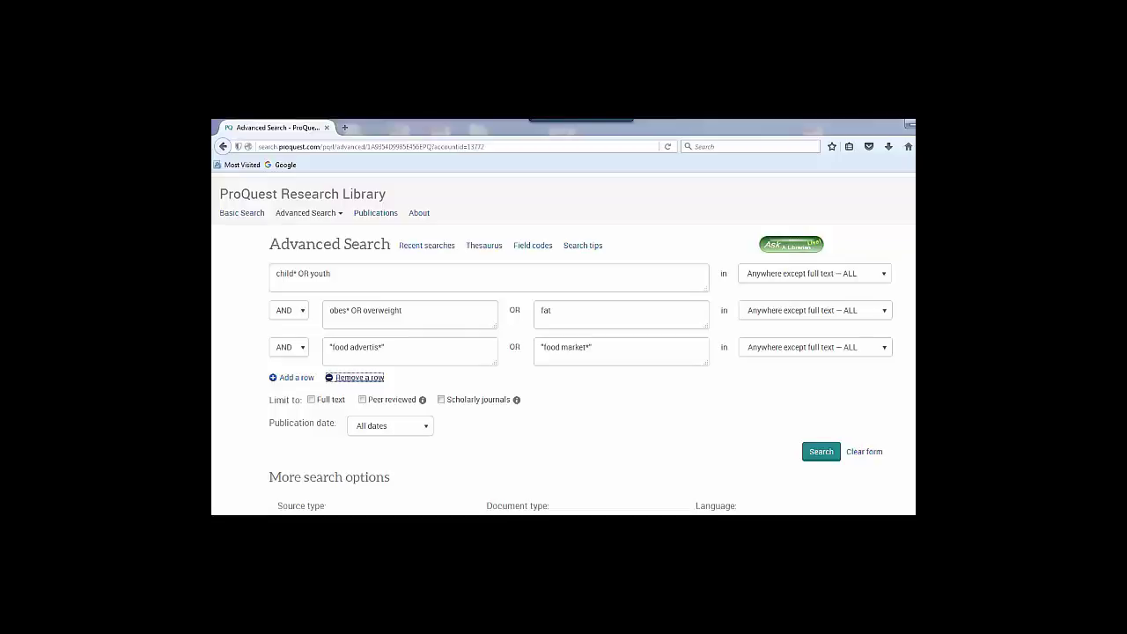
click(883, 277)
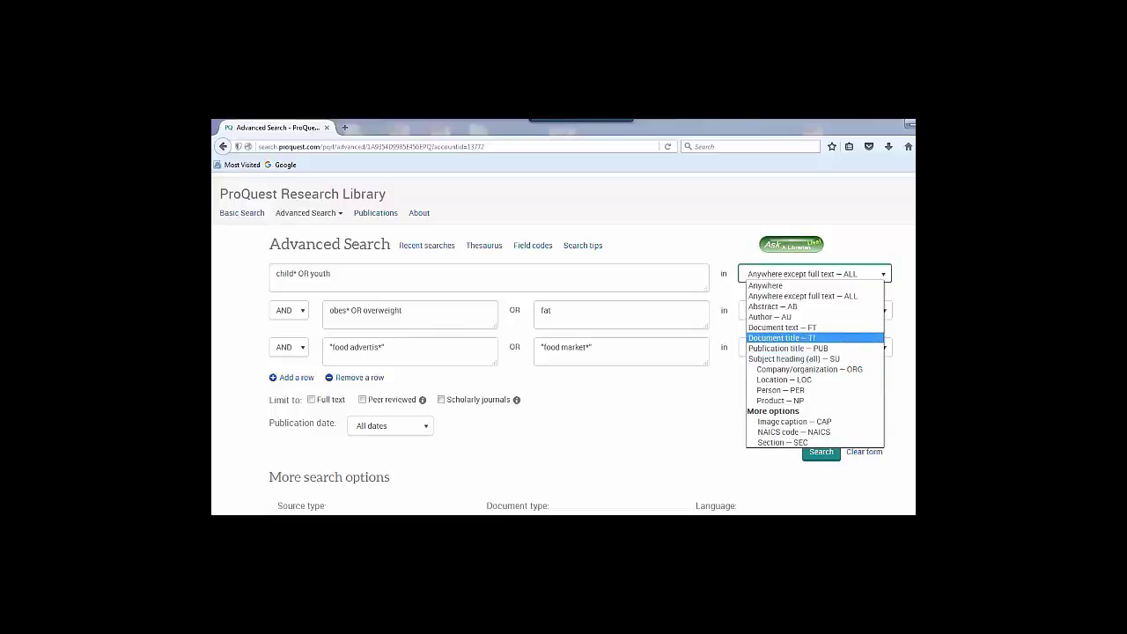
key(Escape)
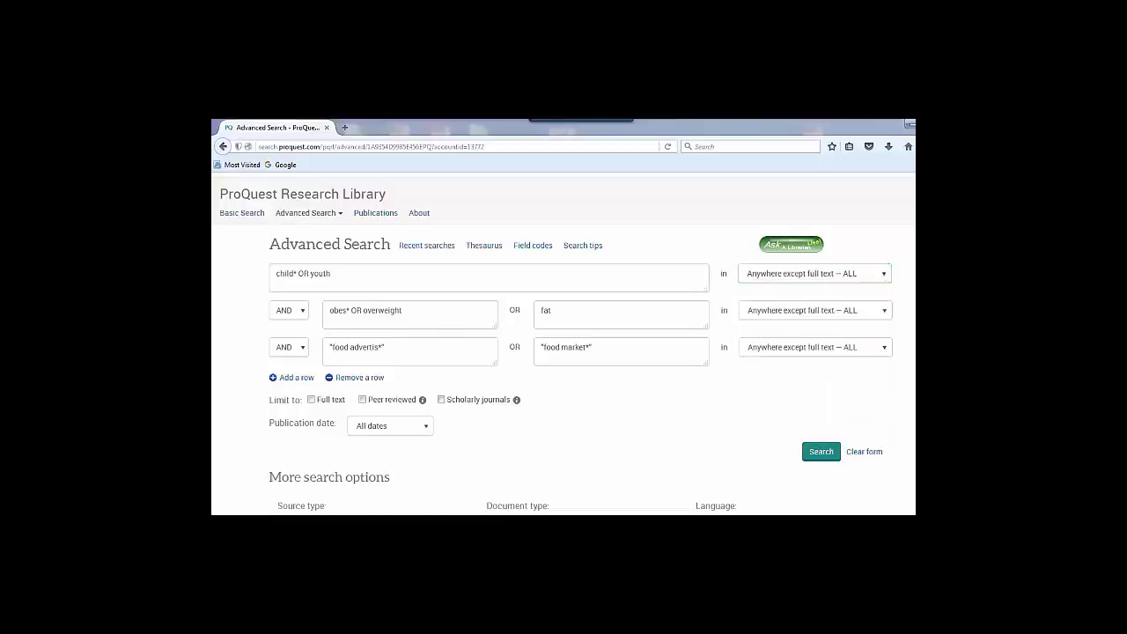
- Limit the advanced search to full text and peer reviewed items and run it
click(312, 401)
click(363, 401)
click(819, 454)
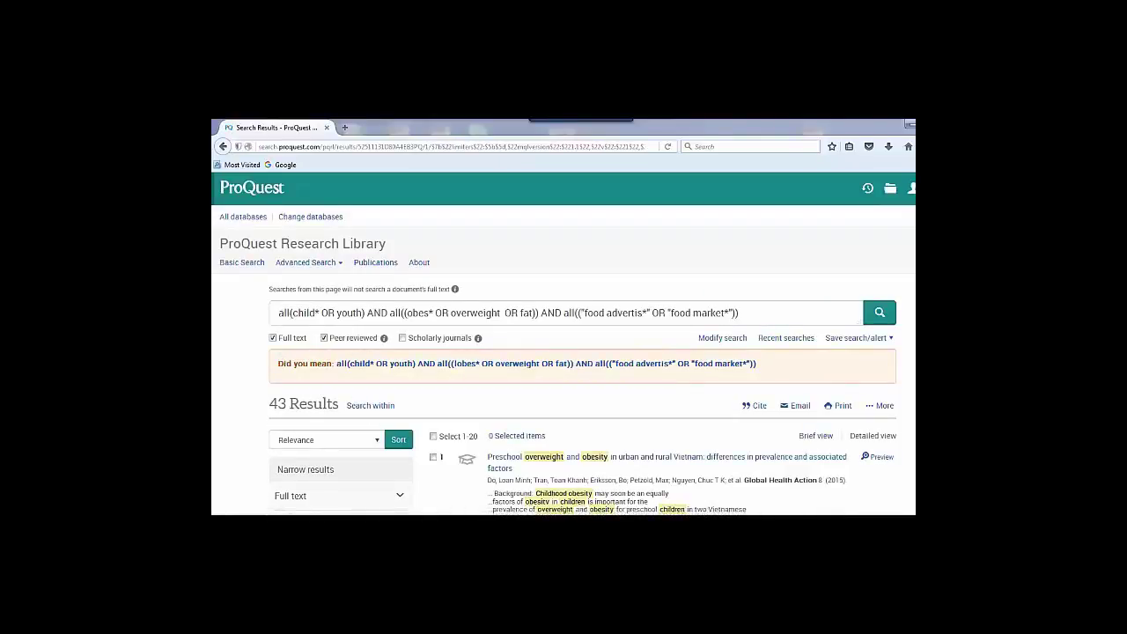
- Narrow the search results to publication dates from 2010 to 2015
scroll(567, 345, down, 5)
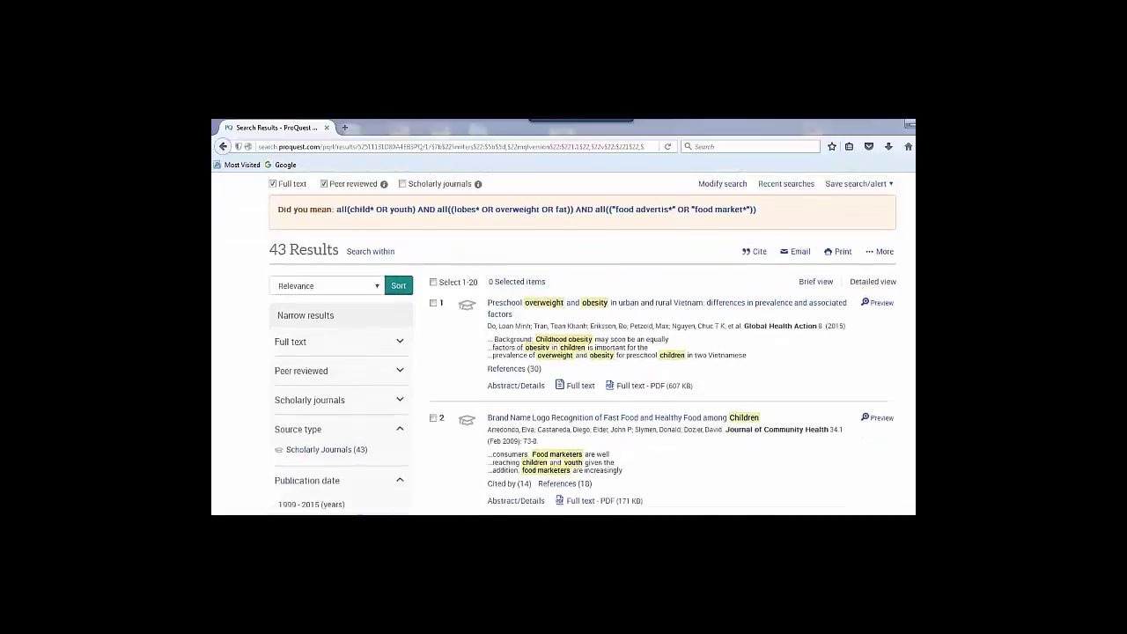
scroll(567, 345, down, 2)
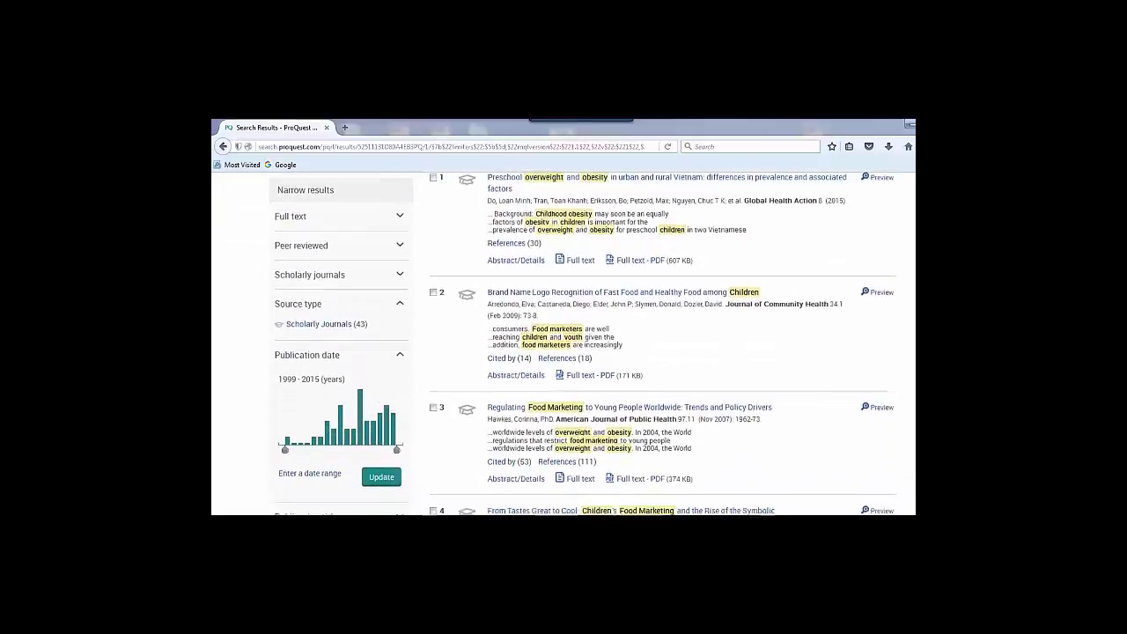
scroll(566, 345, down, 1)
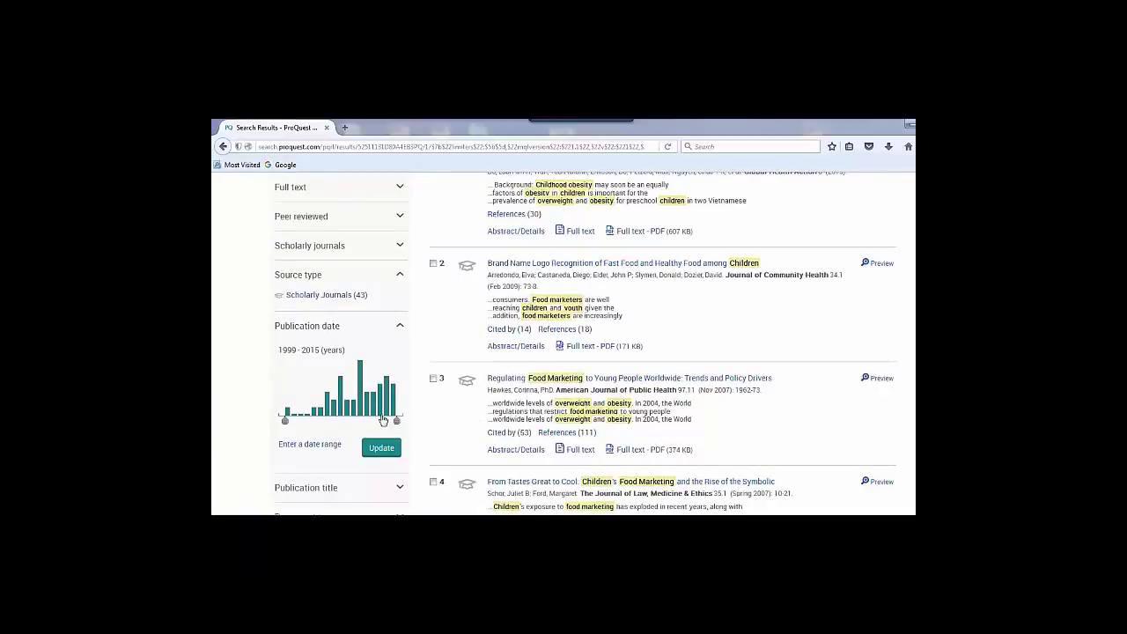
mouse_move(285, 422)
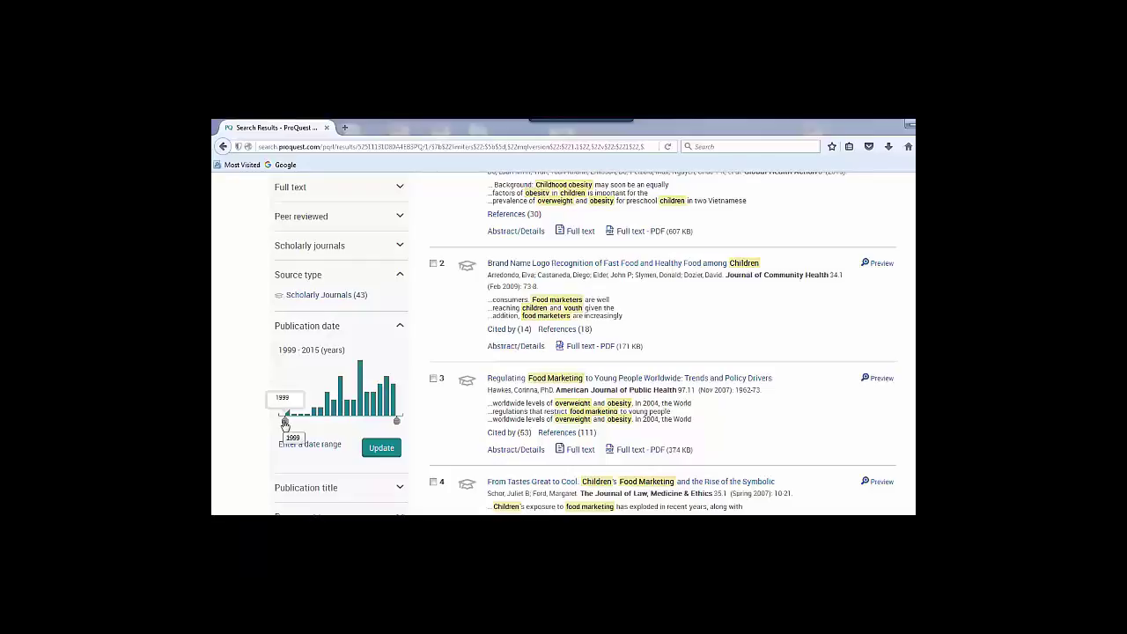
drag(284, 423, 359, 431)
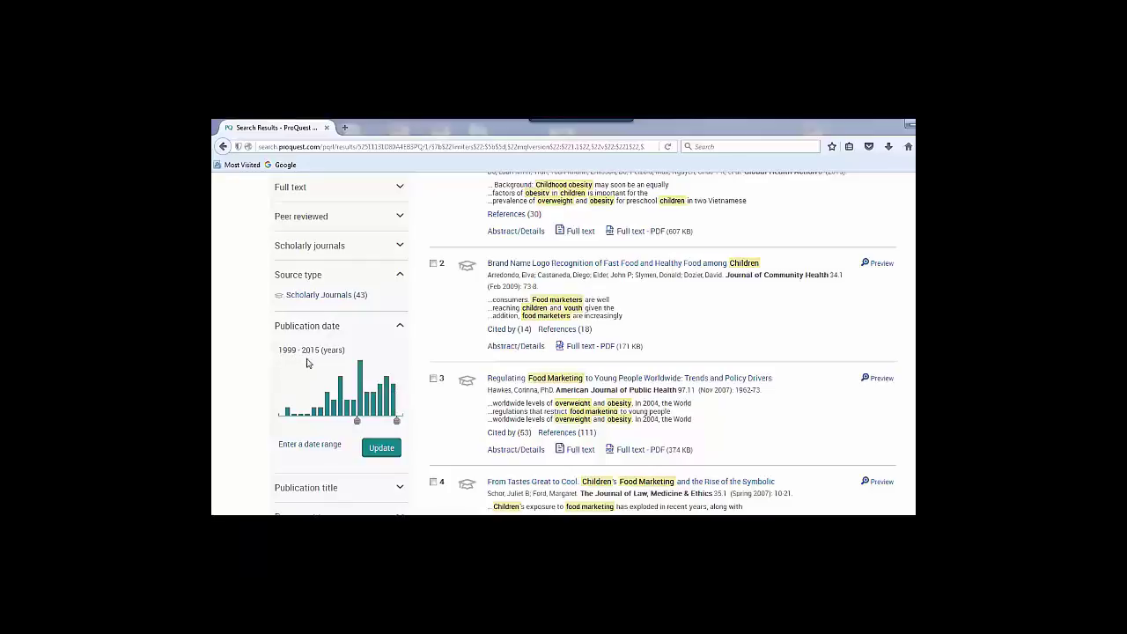
click(379, 447)
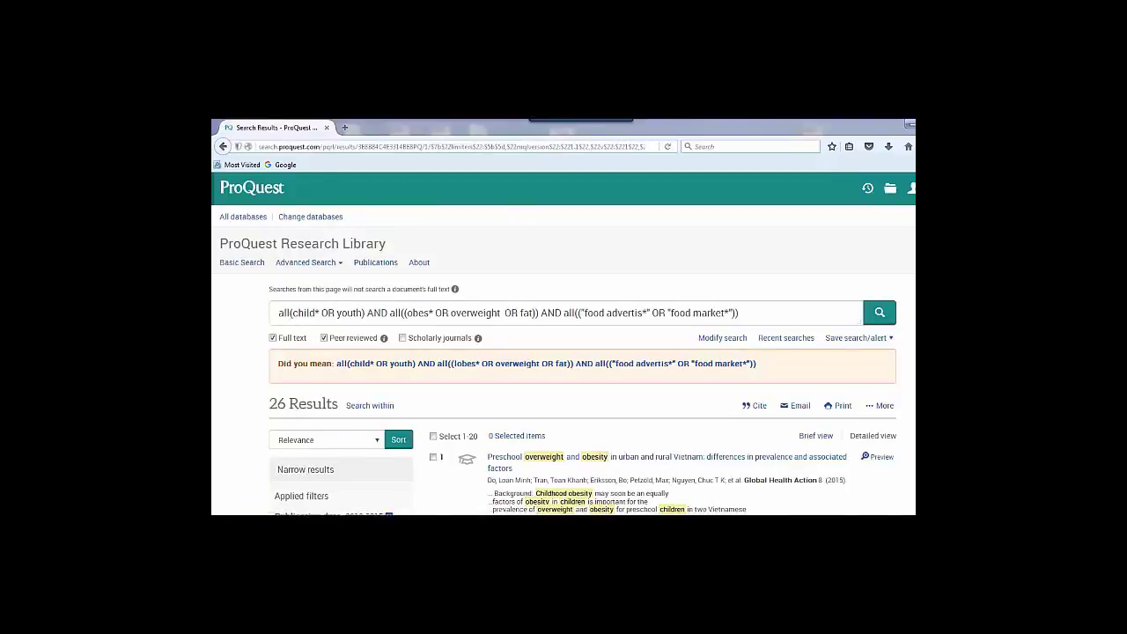
- Browse the filtered results and open the article "Characteristics of food advergames that reach children and the nutrient quality of the foods they advertise"
scroll(564, 343, down, 2)
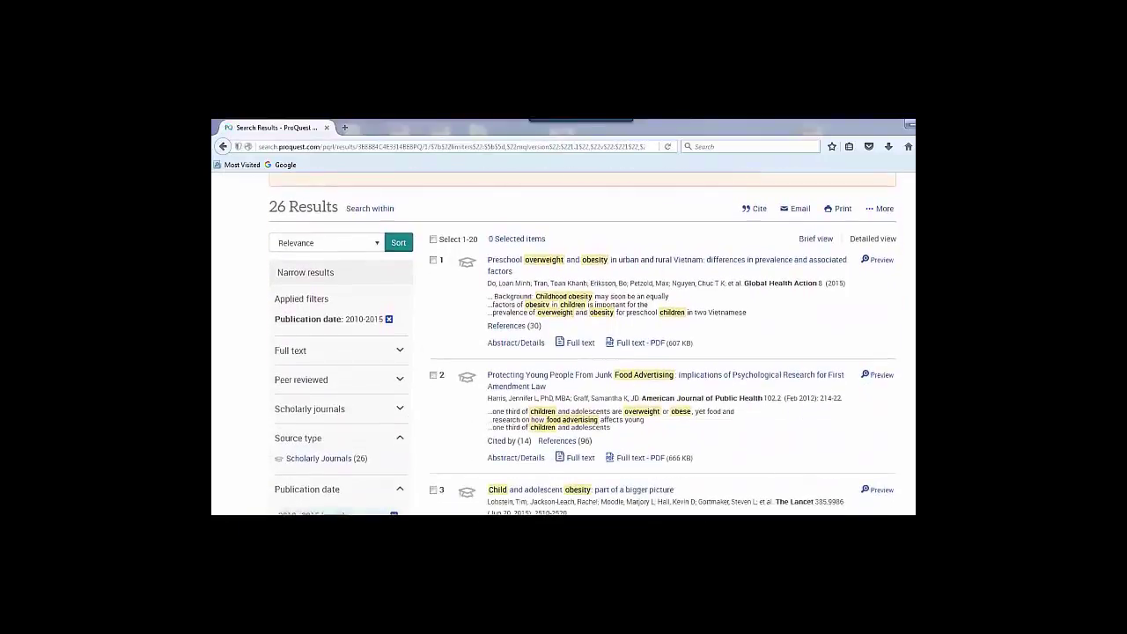
scroll(581, 343, down, 1)
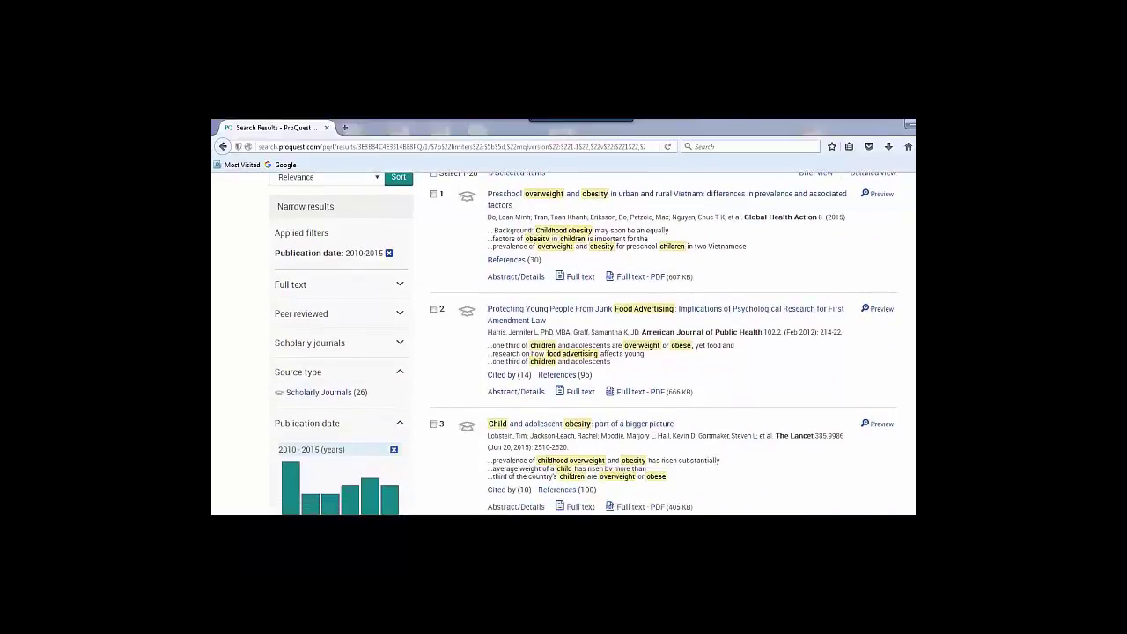
scroll(581, 343, up, 1)
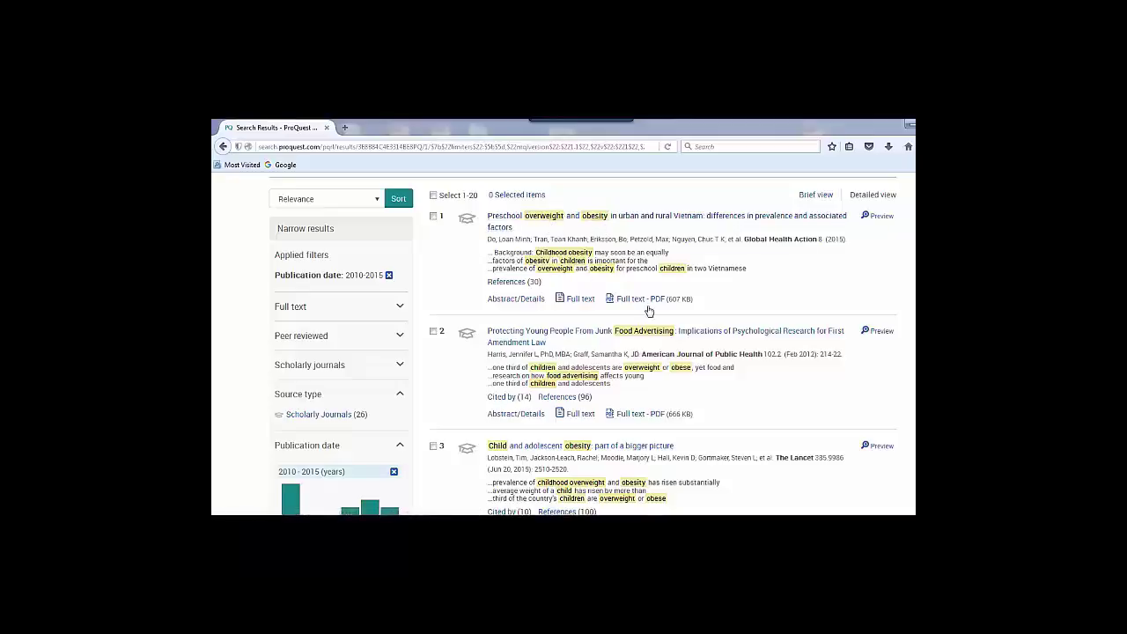
scroll(771, 245, down, 1)
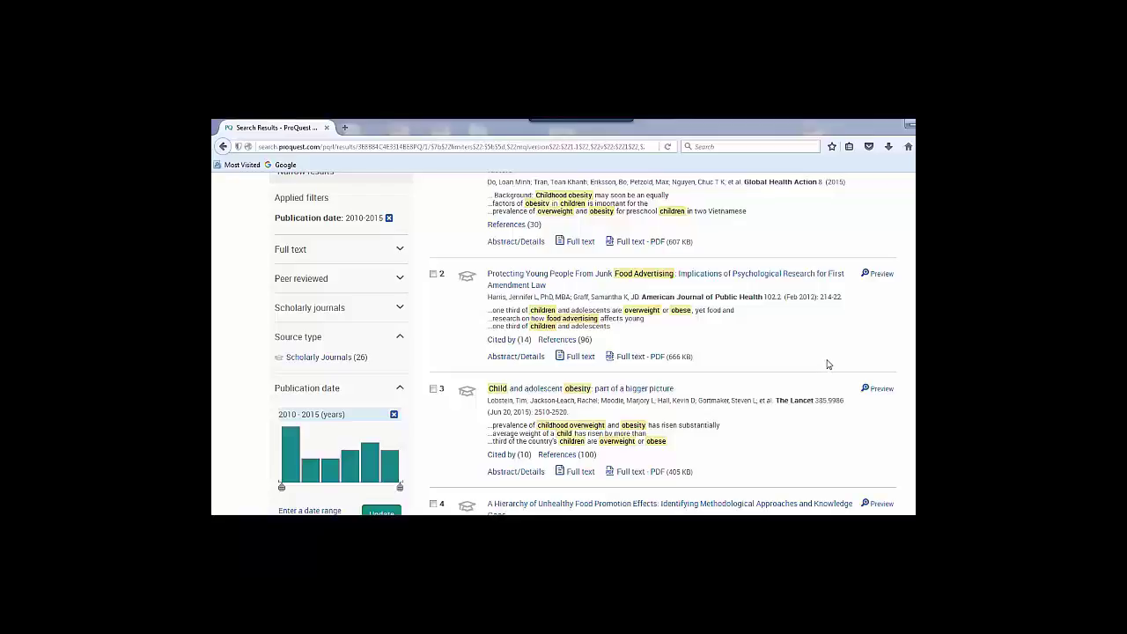
scroll(580, 343, down, 8)
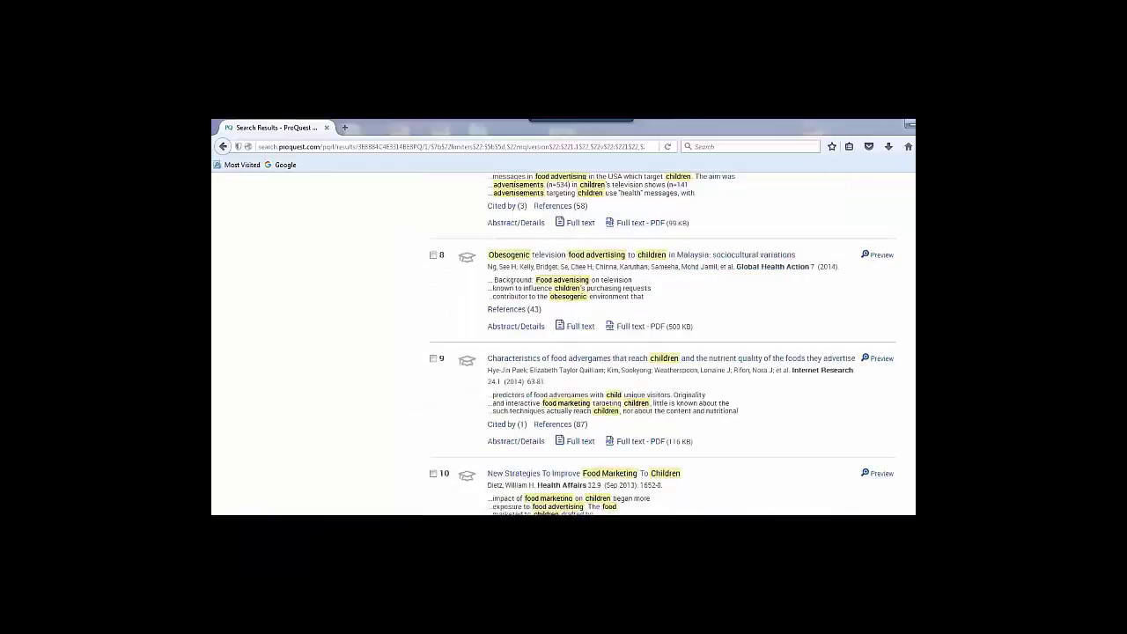
scroll(471, 269, down, 2)
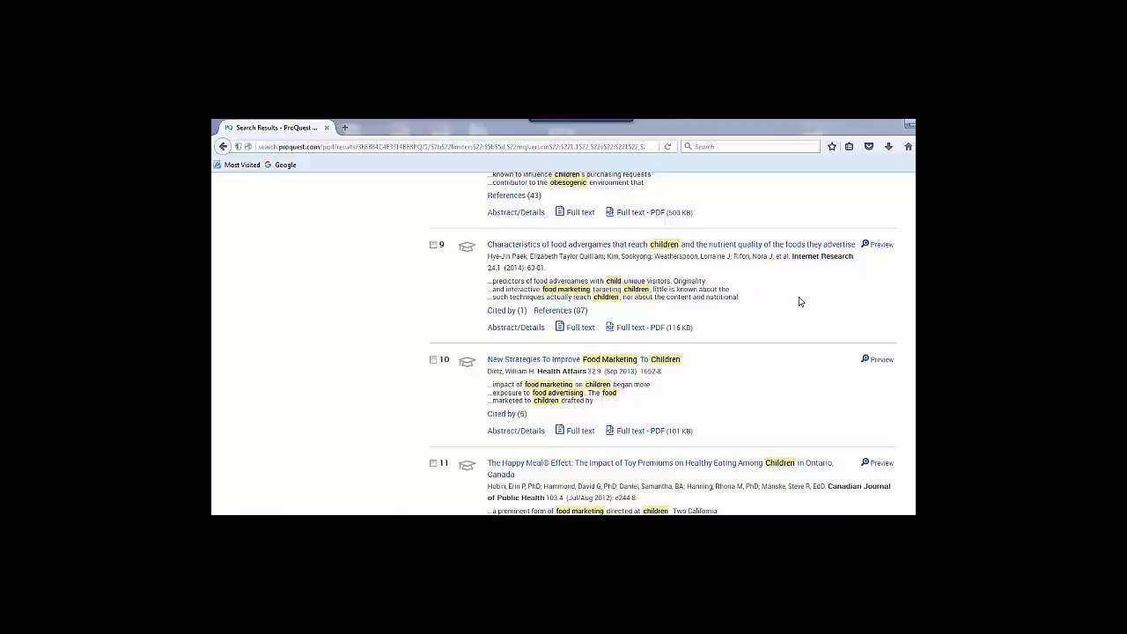
click(644, 246)
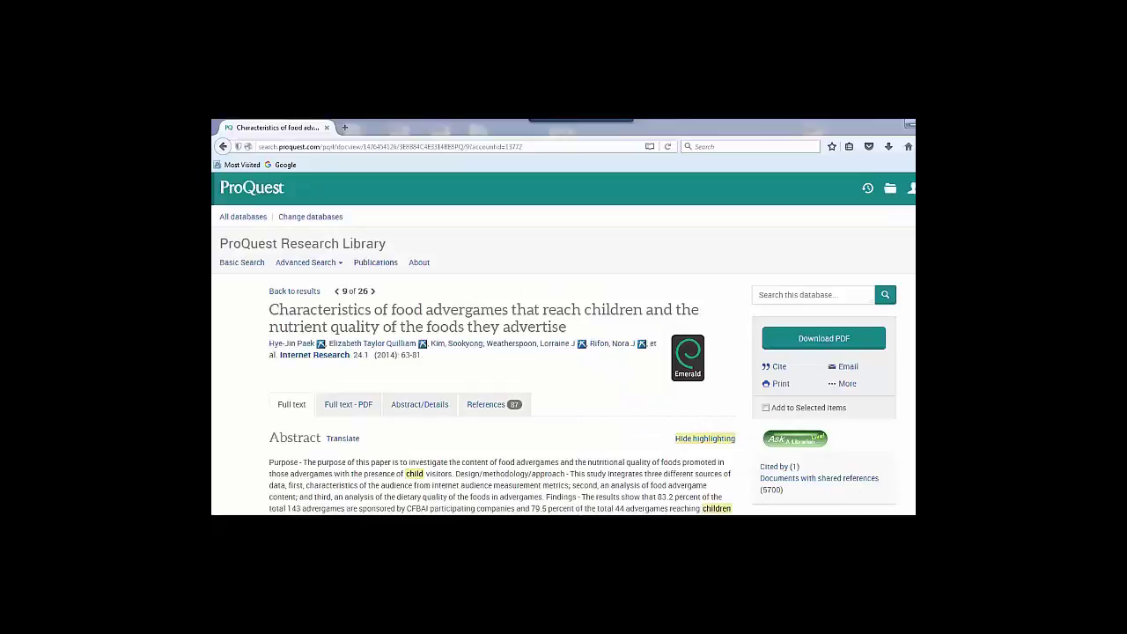
- Look over the article's abstract and full text, and open and skim its PDF version
scroll(290, 285, down, 3)
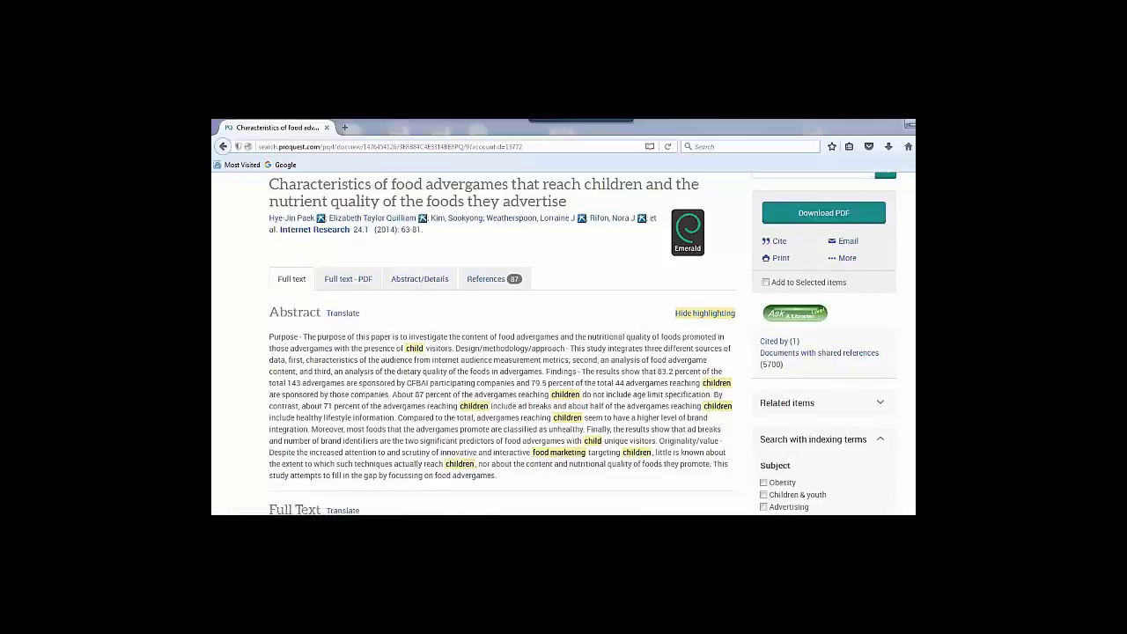
scroll(502, 353, down, 5)
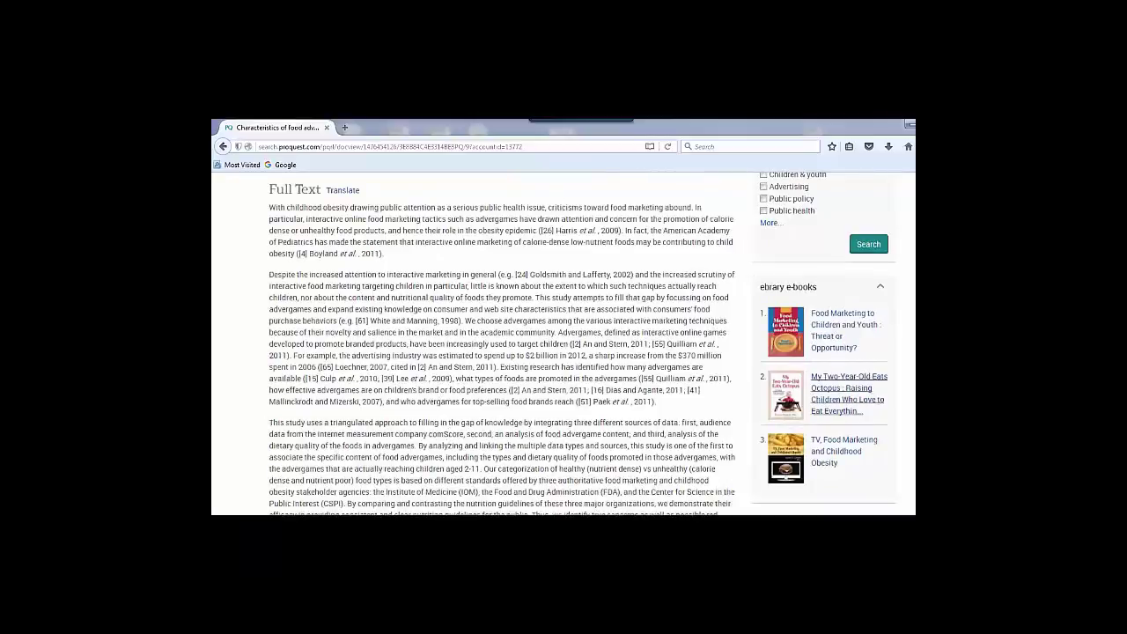
scroll(563, 343, up, 5)
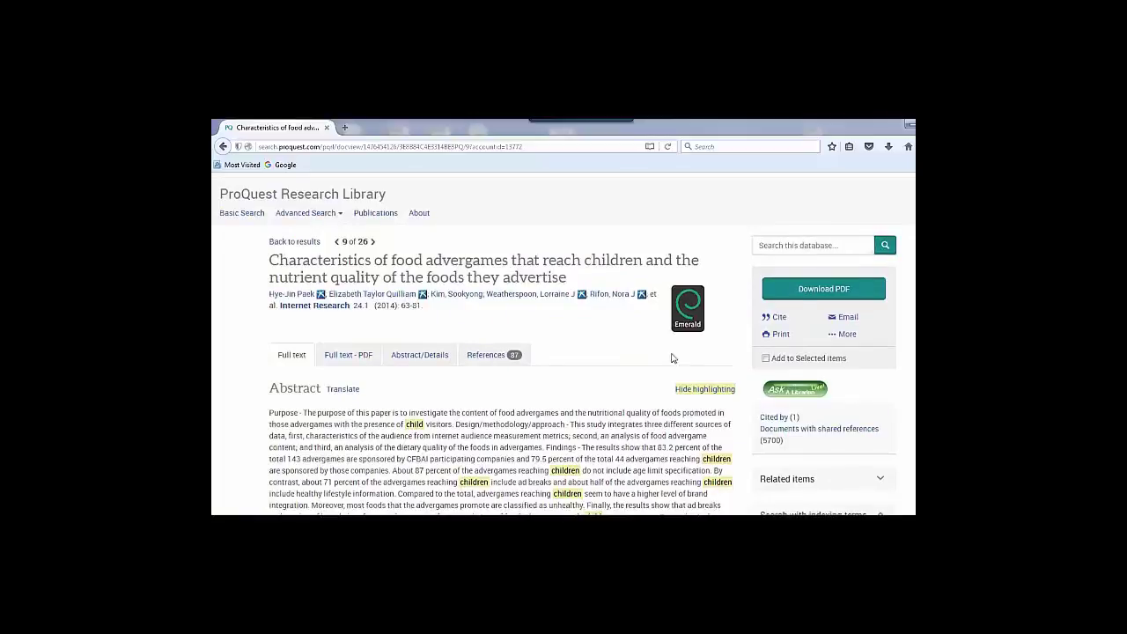
click(343, 359)
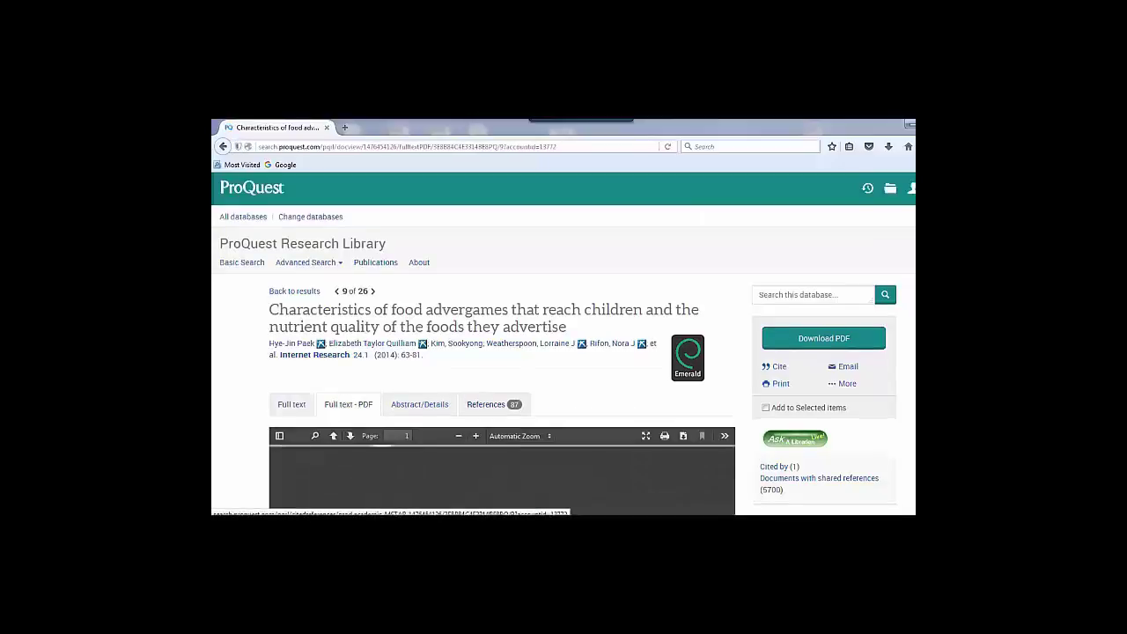
scroll(563, 343, down, 3)
scroll(563, 343, down, 5)
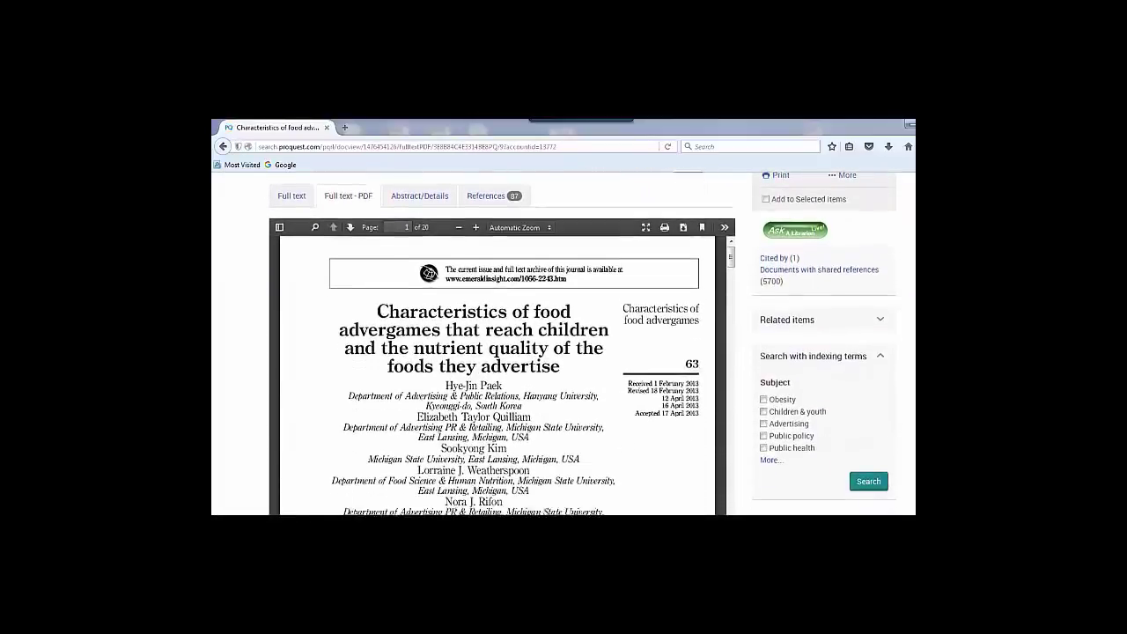
scroll(563, 344, down, 2)
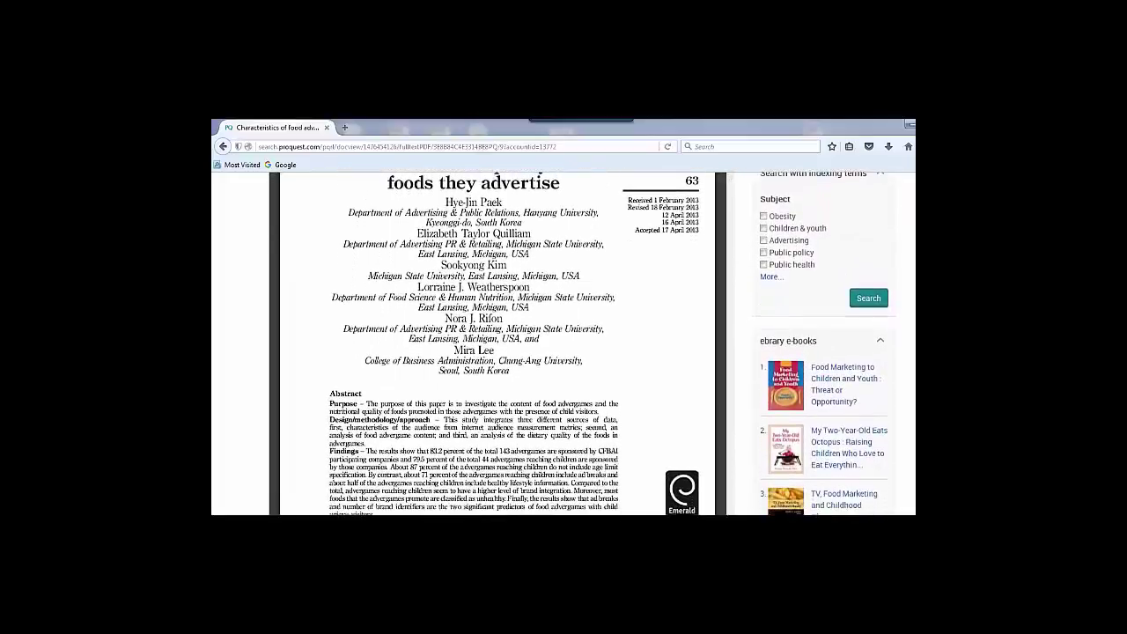
scroll(563, 343, up, 2)
scroll(563, 343, up, 6)
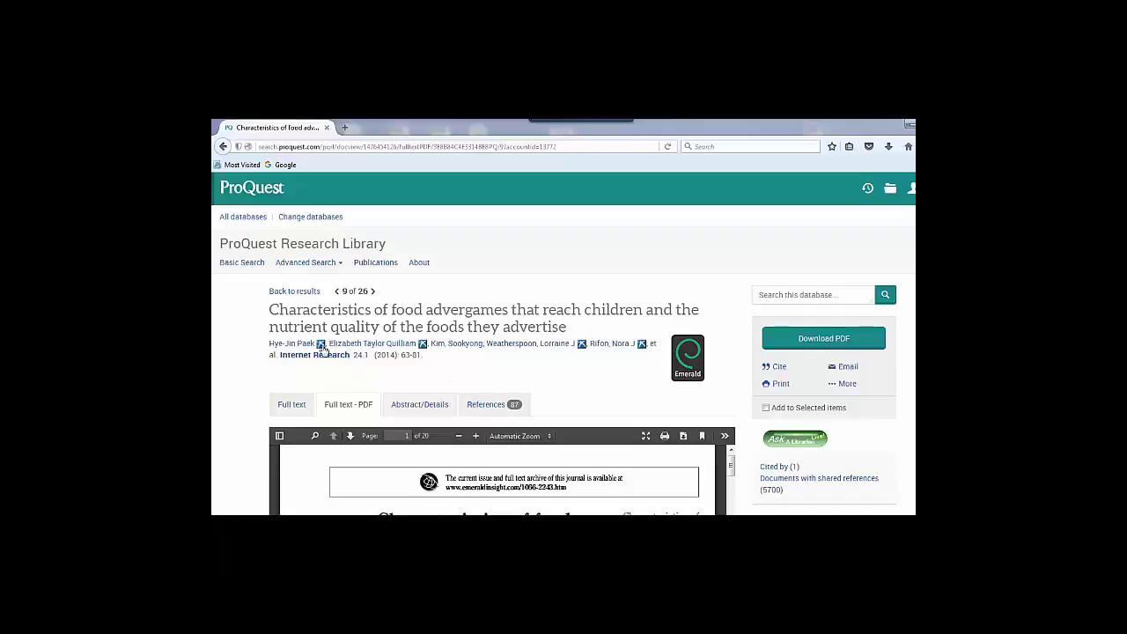
- View the first author's scholar profile, examining degrees, expertise and published works, and return to the article's PDF view
mouse_move(322, 347)
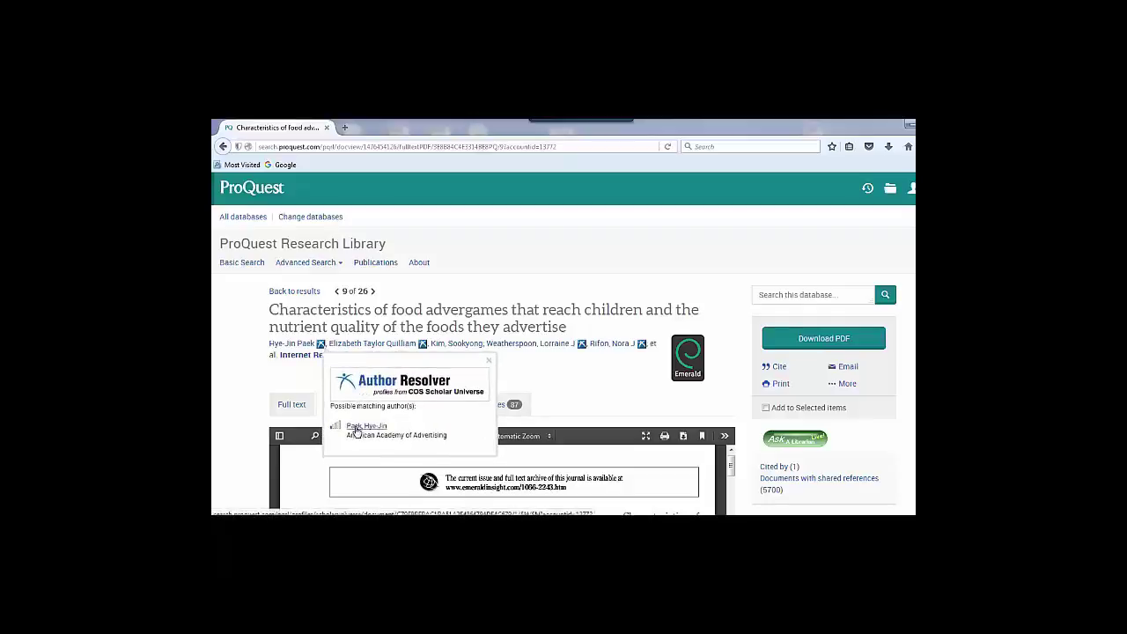
click(356, 428)
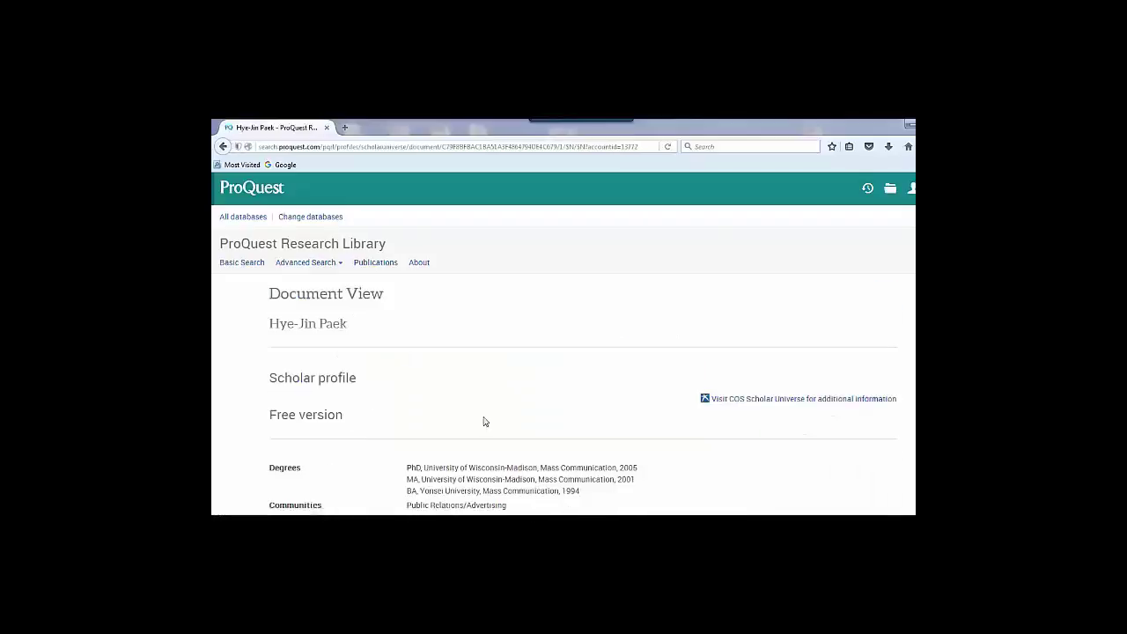
scroll(564, 343, down, 3)
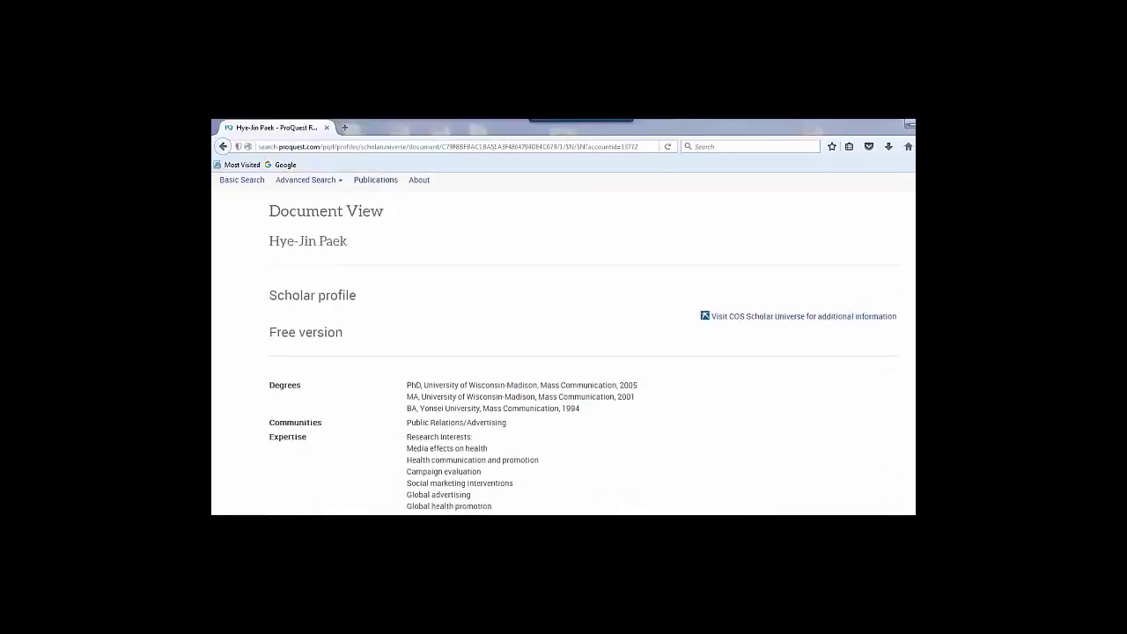
scroll(314, 251, up, 2)
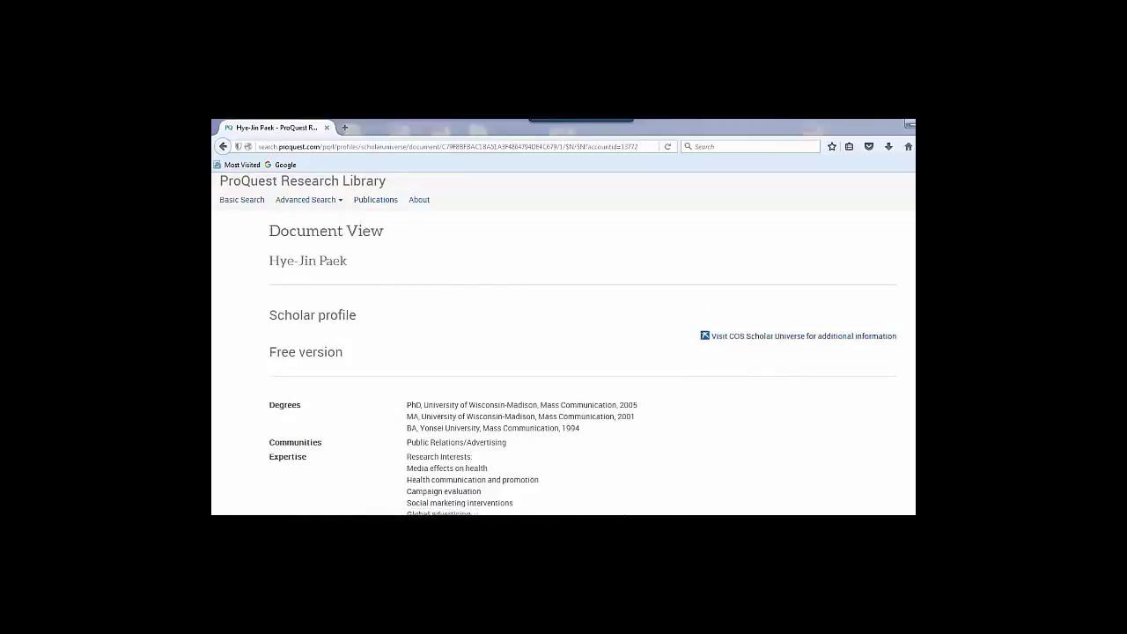
scroll(804, 298, down, 4)
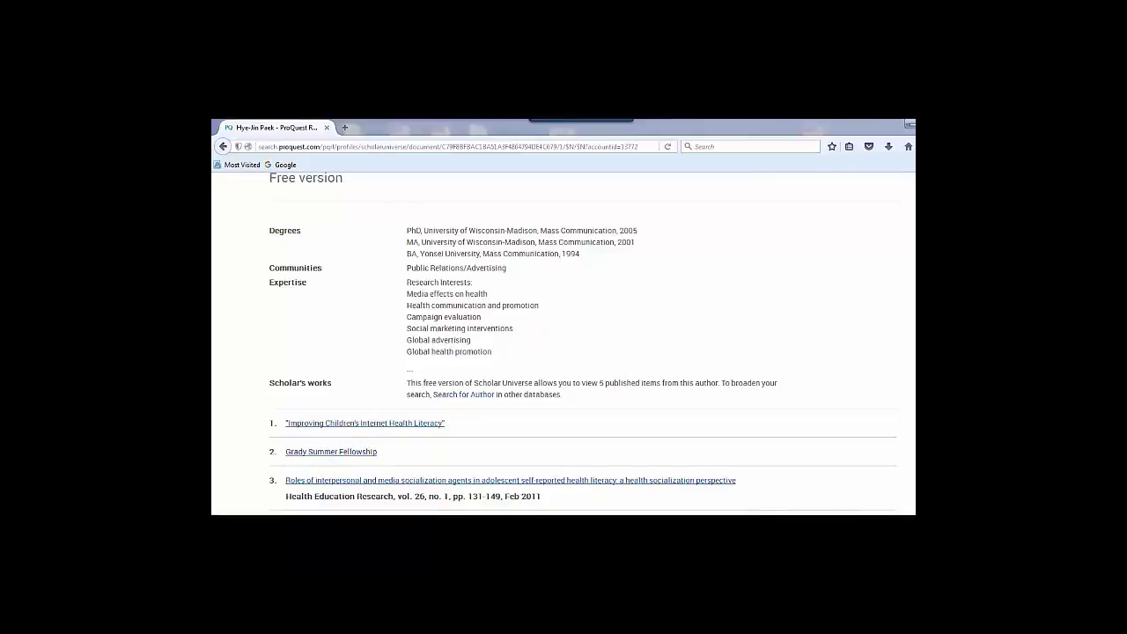
scroll(563, 343, up, 5)
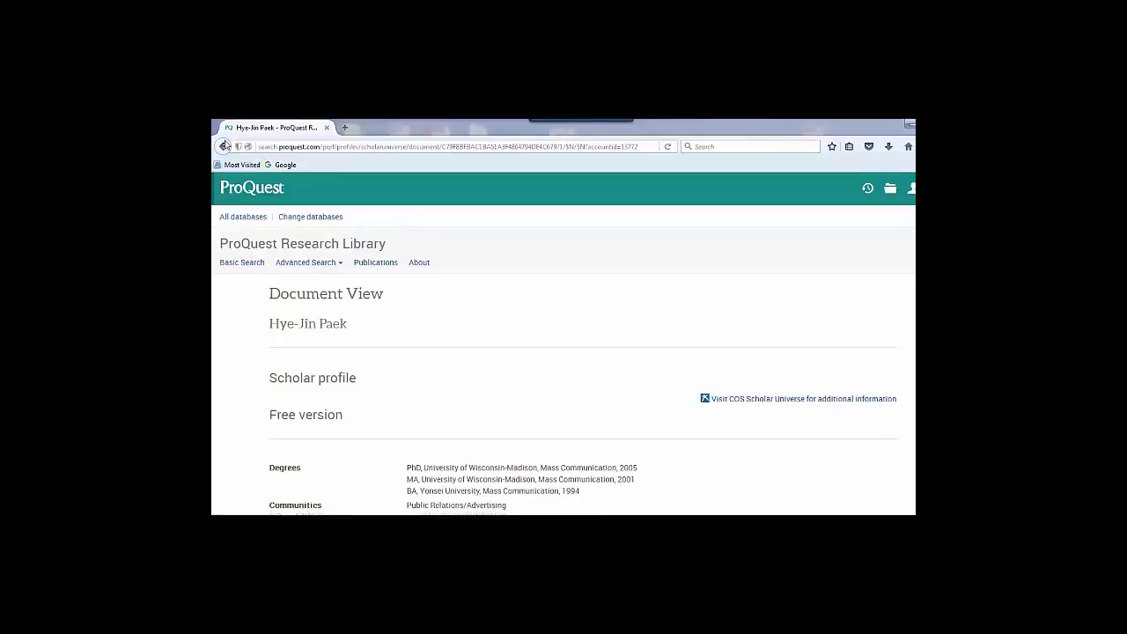
click(224, 145)
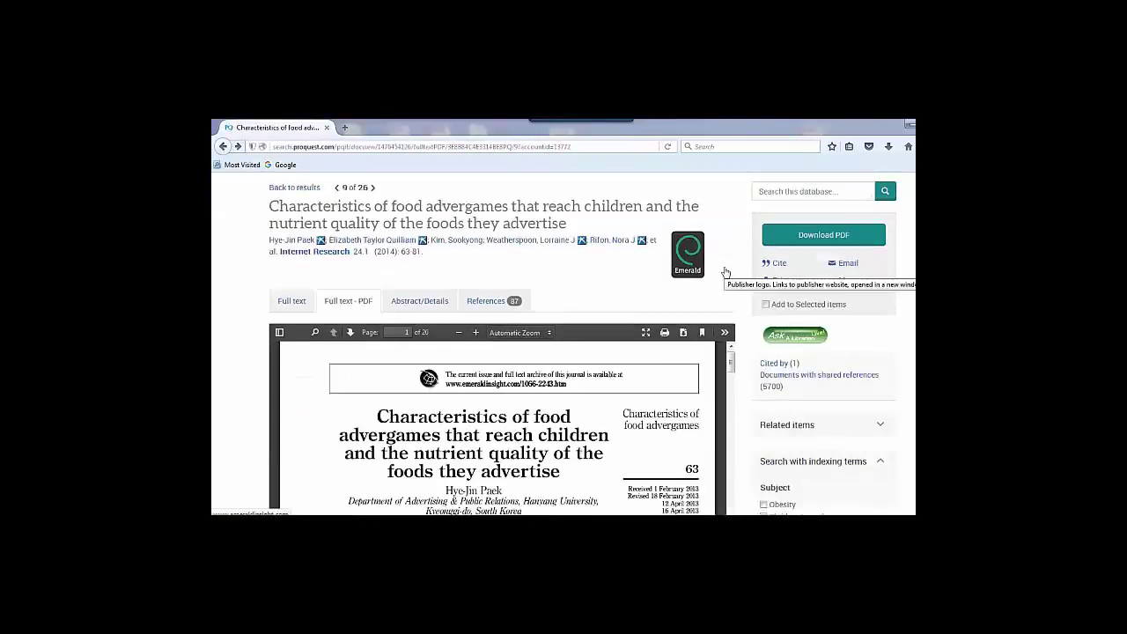